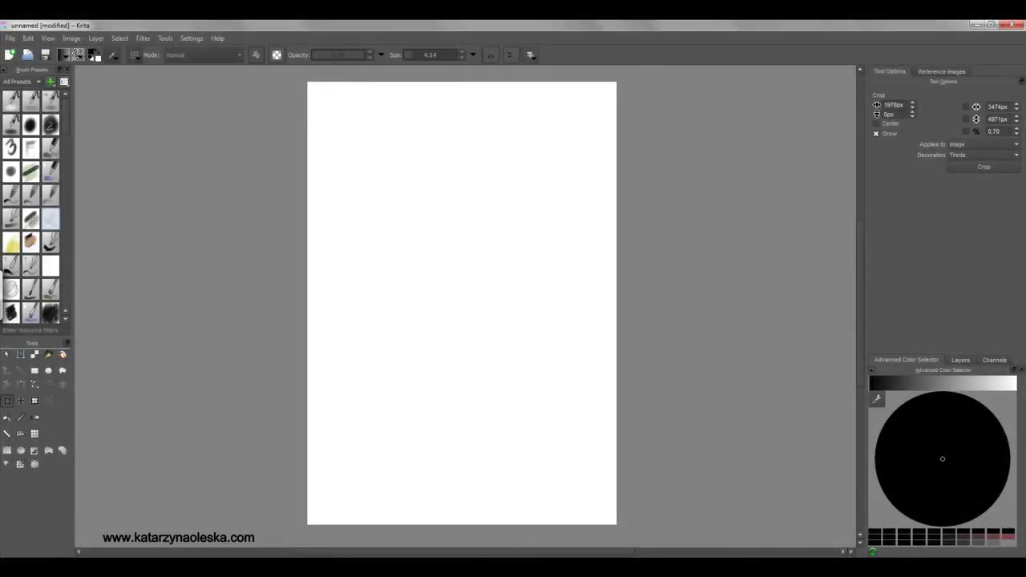
Step: Add Layer 2 above Layer 1 and pick the custom pencil preset at a fine size
left_click(960, 360)
left_click(875, 547)
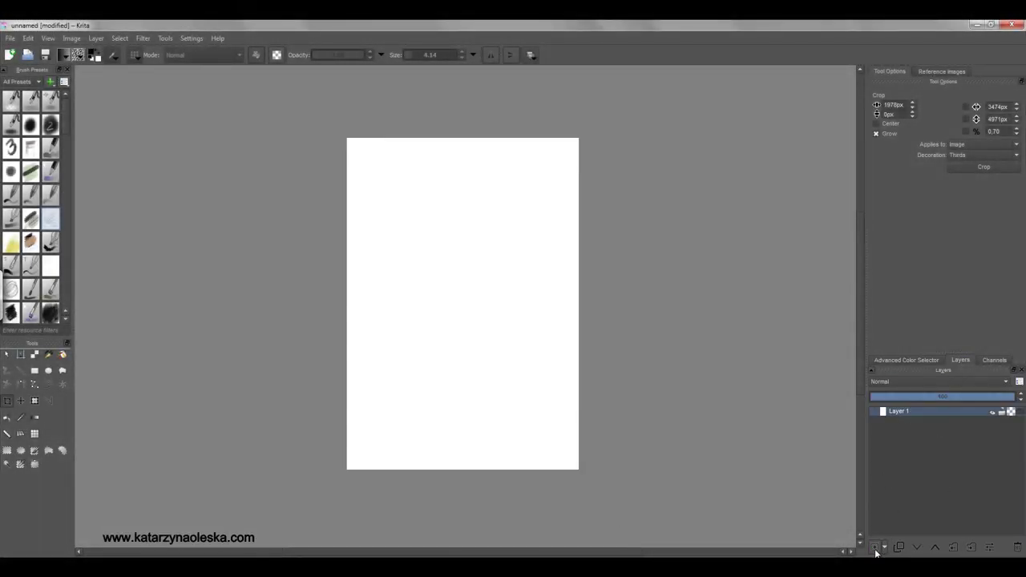
left_click(22, 82)
left_click(24, 114)
left_click(30, 171)
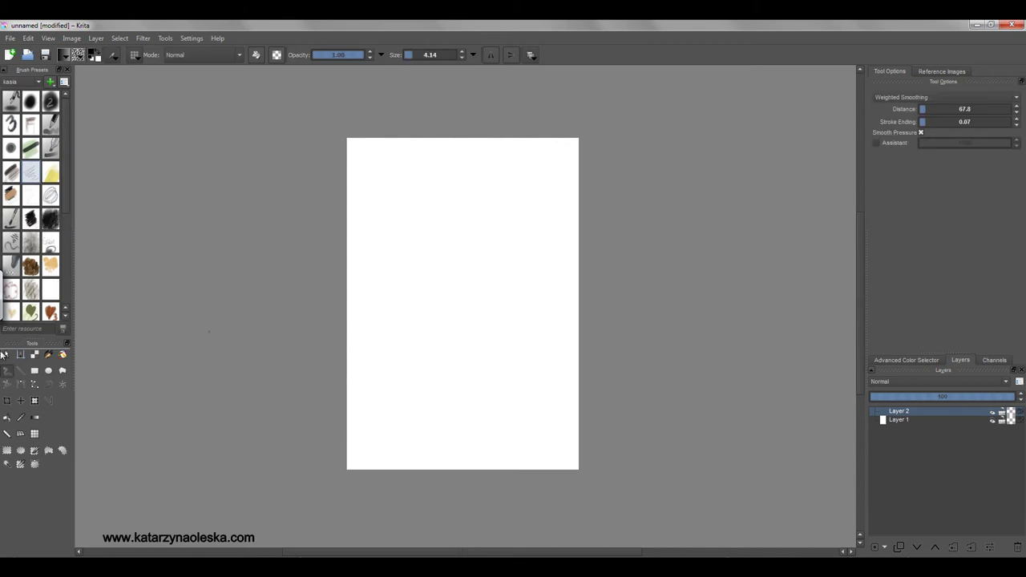
key("bracketleft")
key("bracketleft")
key("bracketleft")
Step: Zoom in and lightly sketch the chin, jaw line, neck and big nose
scroll(482, 240, "up", 3)
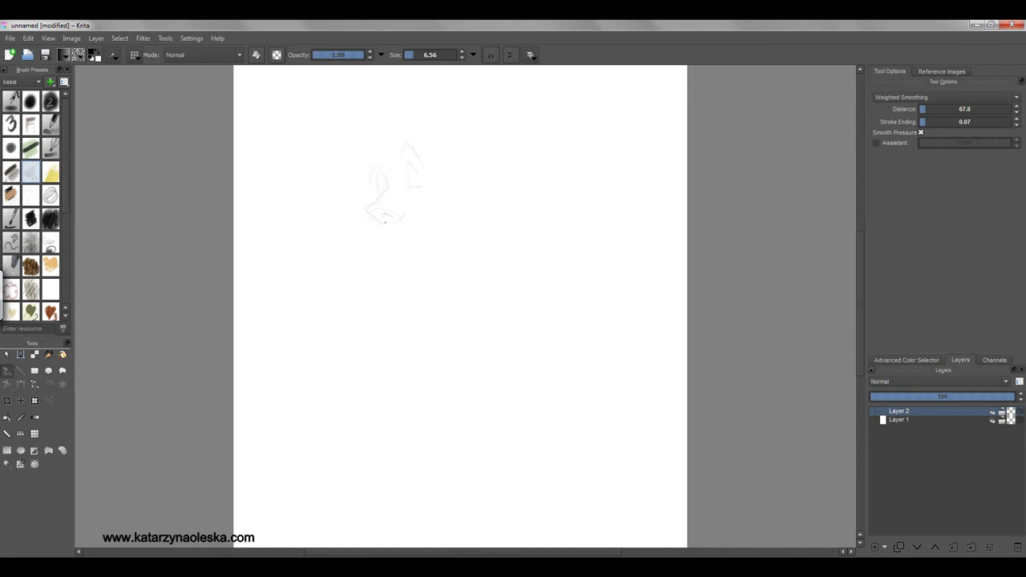
scroll(411, 207, "up", 1)
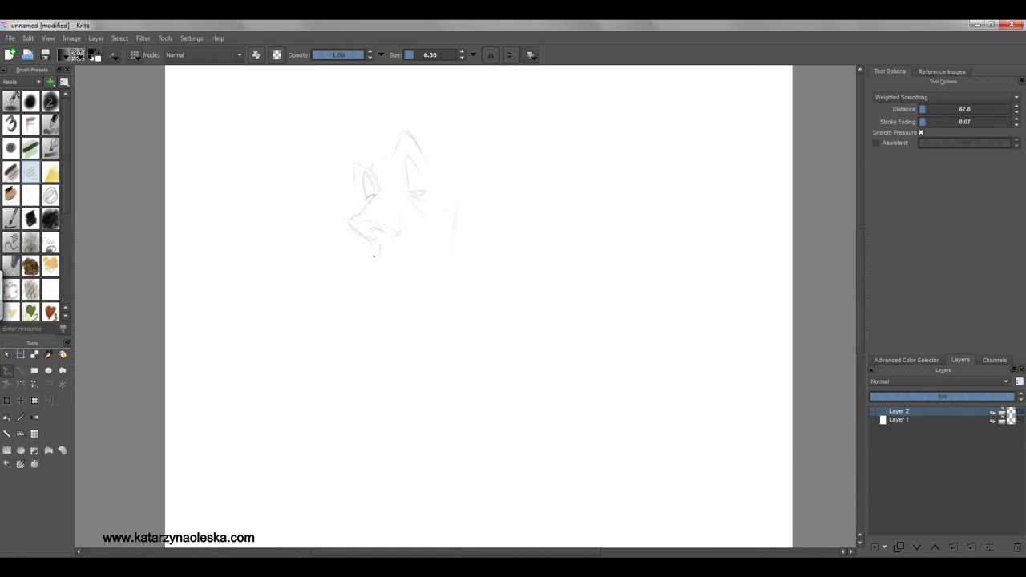
left_click_drag(367, 277, 399, 280)
key("e")
key("e")
mouse_move(373, 282)
left_mouse_down()
mouse_move(388, 317)
mouse_move(454, 282)
left_mouse_up()
left_click_drag(453, 215, 459, 275)
left_click_drag(372, 235, 367, 253)
mouse_move(380, 194)
left_mouse_down()
mouse_move(353, 215)
mouse_move(399, 238)
left_mouse_up()
Step: Add brow, eye, cheek, jawline and forehead strokes plus the ear contour
mouse_move(367, 194)
left_mouse_down()
mouse_move(368, 170)
mouse_move(412, 192)
left_mouse_up()
left_click_drag(355, 154, 350, 171)
left_click_drag(417, 200, 419, 280)
mouse_move(477, 243)
left_mouse_down()
mouse_move(429, 314)
mouse_move(413, 321)
left_mouse_up()
mouse_move(375, 373)
left_mouse_down()
mouse_move(412, 386)
mouse_move(451, 363)
left_mouse_up()
left_click_drag(364, 247, 352, 269)
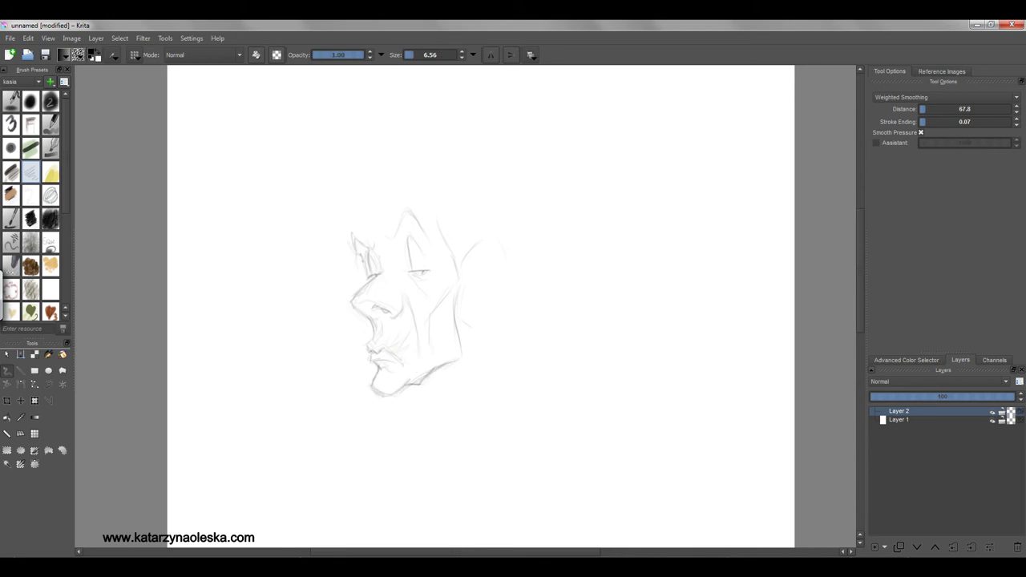
left_click_drag(365, 218, 356, 236)
mouse_move(462, 297)
left_mouse_down()
mouse_move(460, 324)
mouse_move(489, 308)
left_mouse_up()
left_click_drag(526, 244, 484, 326)
left_click_drag(343, 206, 353, 263)
Step: Zoom out and sketch the wide hat brim around the head
left_click_drag(250, 316, 337, 356)
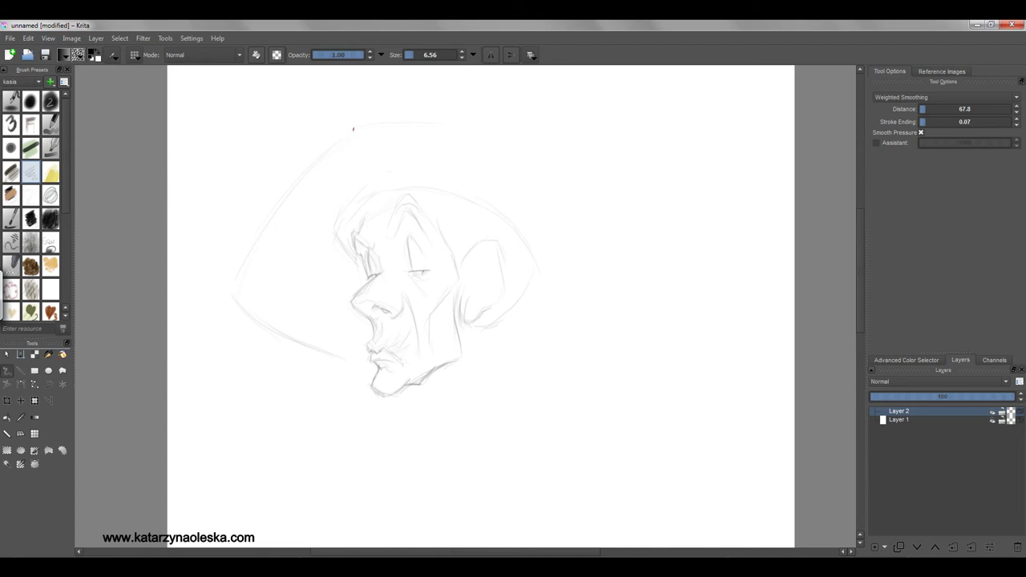
key("minus")
left_click_drag(467, 358, 566, 304)
left_click_drag(361, 197, 573, 248)
key("e")
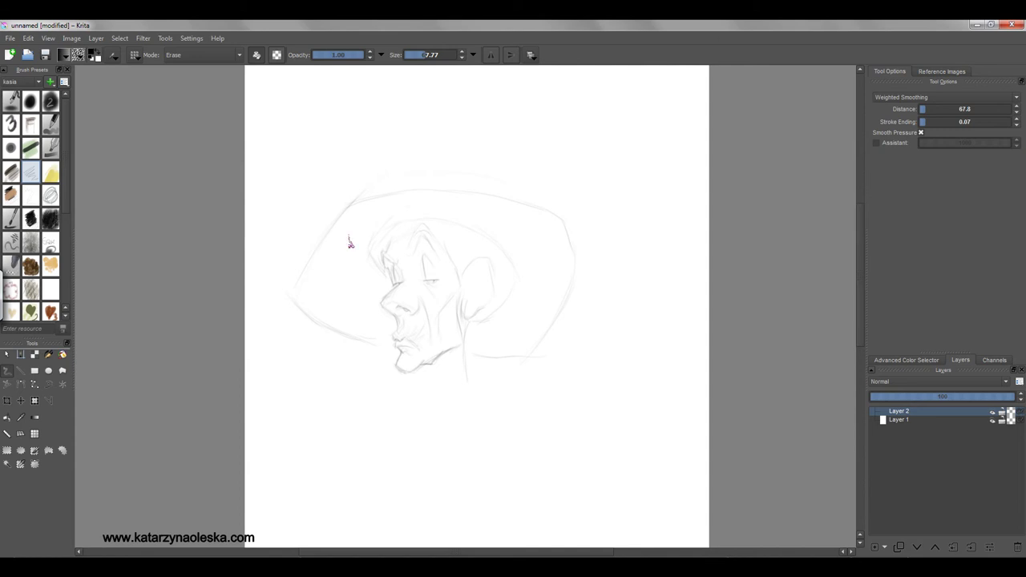
mouse_move(296, 241)
left_mouse_down()
mouse_move(348, 240)
mouse_move(344, 210)
mouse_move(370, 249)
left_mouse_up()
key("e")
left_click_drag(466, 259, 492, 246)
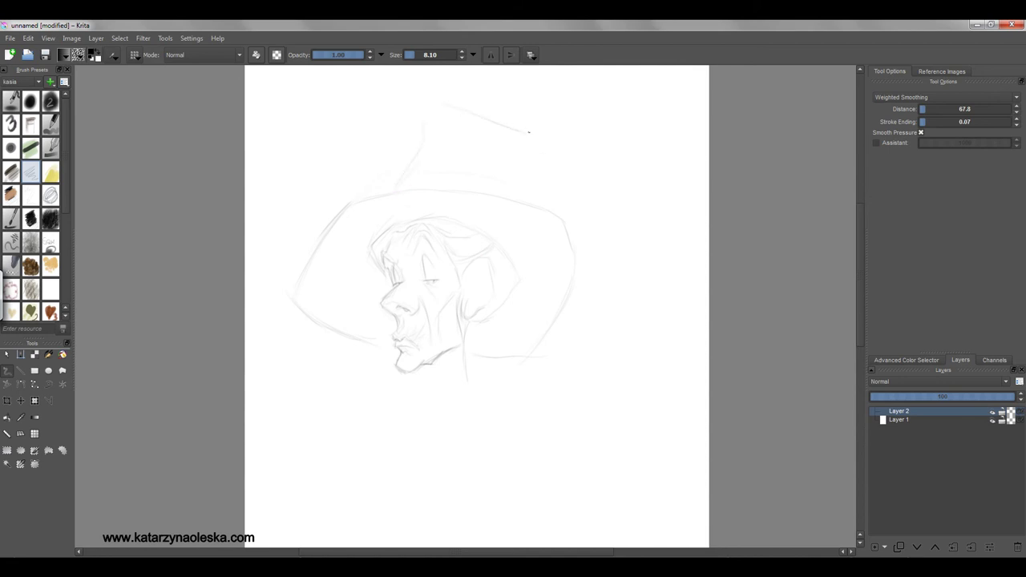
Step: Draw the hat's pointed cone with a bent tip and reset the canvas rotation
key("bracketleft")
mouse_move(420, 114)
left_mouse_down()
mouse_move(434, 101)
mouse_move(399, 180)
left_mouse_up()
mouse_move(483, 149)
left_mouse_down()
mouse_move(508, 189)
mouse_move(533, 127)
mouse_move(357, 212)
mouse_move(390, 213)
mouse_move(358, 337)
left_mouse_up()
key("5")
Step: Trace darker brim edges and a darker ear contour down to the jaw
left_click_drag(356, 202, 393, 192)
left_click_drag(508, 358, 563, 319)
left_click_drag(564, 214, 574, 274)
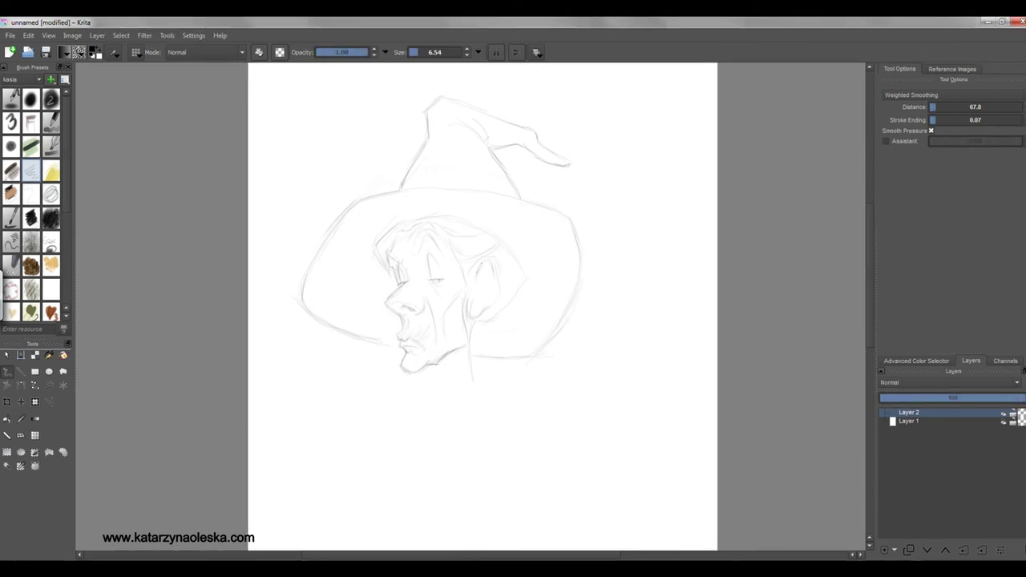
left_click_drag(477, 282, 479, 311)
mouse_move(472, 274)
left_mouse_down()
mouse_move(494, 260)
mouse_move(486, 314)
mouse_move(459, 353)
left_mouse_up()
Step: Darken the nose, cheek, eyelid, brow, face contour, ear, lips and chin
mouse_move(386, 299)
left_mouse_down()
mouse_move(397, 313)
mouse_move(416, 309)
mouse_move(425, 326)
left_mouse_up()
mouse_move(430, 258)
left_mouse_down()
mouse_move(436, 278)
mouse_move(437, 235)
left_mouse_up()
mouse_move(389, 261)
left_mouse_down()
mouse_move(403, 259)
mouse_move(393, 281)
left_mouse_up()
left_click_drag(508, 292, 477, 327)
left_click_drag(493, 274, 522, 319)
mouse_move(399, 339)
left_mouse_down()
mouse_move(418, 343)
mouse_move(430, 372)
mouse_move(398, 340)
mouse_move(408, 334)
left_mouse_up()
left_click_drag(398, 249, 394, 231)
Step: Darken the hairline, back of the head, hair strands and hat brim edges
mouse_move(394, 228)
left_mouse_down()
mouse_move(454, 215)
mouse_move(524, 281)
left_mouse_up()
left_click_drag(478, 224, 430, 233)
mouse_move(462, 230)
left_mouse_down()
mouse_move(446, 244)
mouse_move(454, 257)
left_mouse_up()
mouse_move(500, 244)
left_mouse_down()
mouse_move(465, 286)
mouse_move(502, 270)
left_mouse_up()
mouse_move(353, 205)
left_mouse_down()
mouse_move(303, 296)
mouse_move(392, 348)
left_mouse_up()
left_click_drag(472, 354, 504, 360)
mouse_move(346, 212)
left_mouse_down()
mouse_move(497, 186)
mouse_move(566, 213)
left_mouse_up()
Step: Sketch the neck, the collar under the chin and the torso lines
left_click_drag(568, 318, 572, 248)
left_click_drag(437, 297, 447, 319)
left_click_drag(475, 266, 478, 319)
mouse_move(461, 294)
left_mouse_down()
mouse_move(497, 295)
mouse_move(484, 321)
left_mouse_up()
mouse_move(456, 295)
left_mouse_down()
mouse_move(452, 333)
mouse_move(439, 335)
left_mouse_up()
left_click_drag(457, 327, 403, 387)
left_click_drag(433, 330, 337, 437)
mouse_move(336, 439)
left_mouse_down()
mouse_move(345, 476)
mouse_move(445, 485)
left_mouse_up()
left_click_drag(377, 464, 463, 521)
Step: Draw the shoulders, crossed arms with sleeve and hand, and the left elbow
left_click_drag(484, 319, 526, 366)
mouse_move(412, 366)
left_mouse_down()
mouse_move(390, 412)
mouse_move(369, 427)
mouse_move(425, 484)
left_mouse_up()
left_click_drag(409, 433, 428, 454)
mouse_move(428, 454)
left_mouse_down()
mouse_move(404, 406)
mouse_move(390, 458)
left_mouse_up()
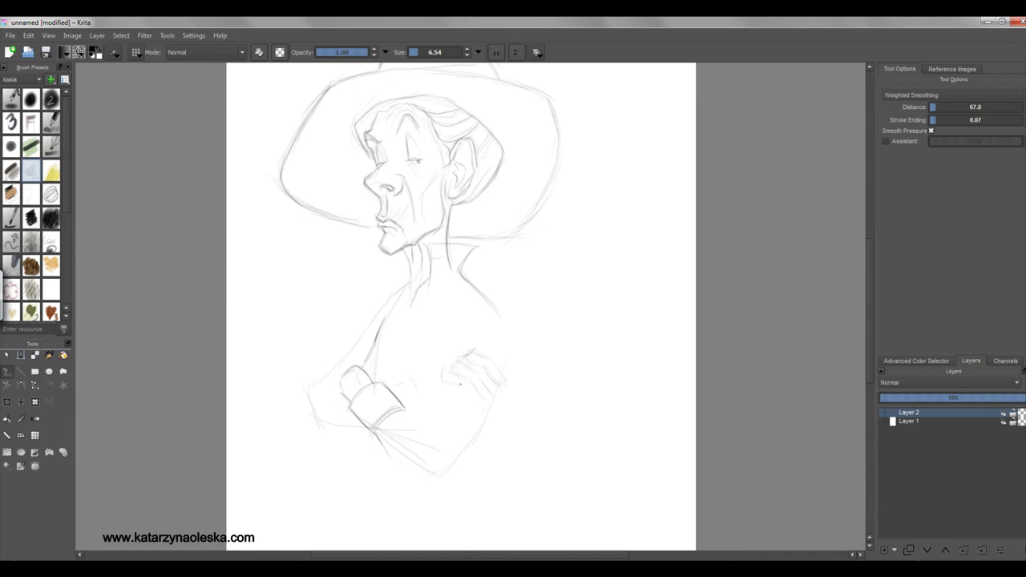
mouse_move(460, 389)
left_mouse_down()
mouse_move(430, 405)
mouse_move(422, 447)
mouse_move(437, 434)
left_mouse_up()
left_click_drag(421, 417, 444, 409)
mouse_move(333, 376)
left_mouse_down()
mouse_move(312, 387)
mouse_move(303, 416)
left_mouse_up()
left_click_drag(304, 417, 365, 436)
mouse_move(320, 376)
left_mouse_down()
mouse_move(345, 368)
mouse_move(365, 331)
left_mouse_up()
left_click_drag(404, 287, 361, 339)
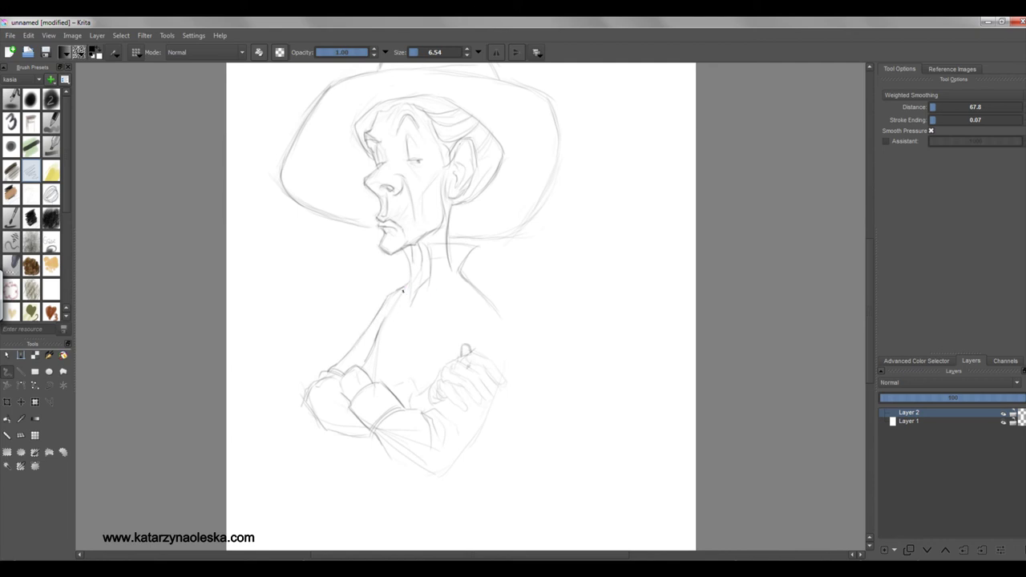
Step: Add the right hand's fingers and refine the shoulder and neck lines
mouse_move(452, 383)
left_mouse_down()
mouse_move(486, 404)
mouse_move(456, 370)
mouse_move(494, 398)
left_mouse_up()
mouse_move(468, 362)
left_mouse_down()
mouse_move(505, 380)
mouse_move(471, 358)
left_mouse_up()
mouse_move(463, 356)
left_mouse_down()
mouse_move(431, 386)
mouse_move(467, 412)
mouse_move(465, 401)
left_mouse_up()
mouse_move(485, 307)
left_mouse_down()
mouse_move(471, 342)
mouse_move(495, 350)
left_mouse_up()
left_click_drag(498, 337, 545, 314)
left_click_drag(478, 224, 449, 300)
left_click_drag(459, 228, 452, 290)
Step: Enlarge the brush and outline the forearm, elbow and right shoulder
key("e")
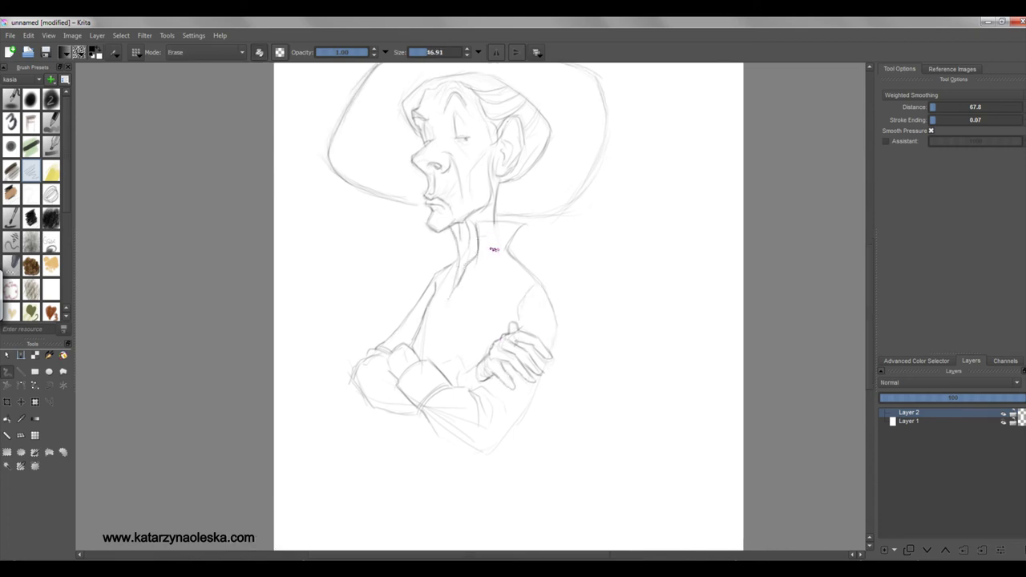
key("e")
key("bracketright")
left_click_drag(534, 287, 518, 328)
left_click_drag(425, 408, 479, 460)
left_click_drag(525, 412, 491, 457)
left_click_drag(538, 387, 525, 415)
mouse_move(480, 386)
left_mouse_down()
mouse_move(467, 412)
mouse_move(462, 357)
mouse_move(445, 371)
left_mouse_up()
mouse_move(367, 361)
left_mouse_down()
mouse_move(413, 415)
mouse_move(388, 342)
left_mouse_up()
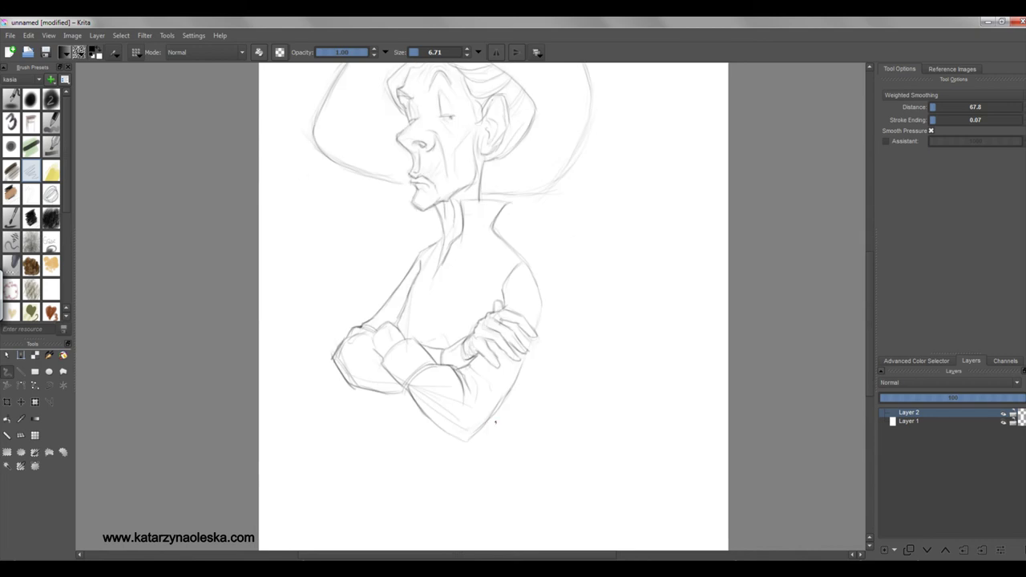
Step: Draw the jacket collar, two buttons and the shirt-front line
left_click_drag(460, 350, 486, 333)
mouse_move(419, 421)
left_mouse_down()
mouse_move(425, 426)
mouse_move(429, 399)
left_mouse_up()
left_click_drag(428, 388, 412, 448)
mouse_move(486, 338)
left_mouse_down()
mouse_move(513, 371)
mouse_move(460, 400)
left_mouse_up()
left_click_drag(438, 349, 408, 375)
left_click_drag(452, 182, 459, 195)
Step: Refine the hat band, hat brim, face lines, chin and jaw
left_click_drag(478, 145, 457, 184)
left_click_drag(542, 157, 568, 204)
left_click_drag(396, 219, 362, 284)
mouse_move(446, 251)
left_mouse_down()
mouse_move(431, 283)
mouse_move(438, 311)
left_mouse_up()
left_click_drag(492, 337, 501, 345)
mouse_move(445, 306)
left_mouse_down()
mouse_move(468, 319)
mouse_move(454, 345)
mouse_move(478, 346)
left_mouse_up()
Step: Darken the neck, ear, hair and eyebrow, undoing the pupil lines to leave a closed lid
mouse_move(492, 329)
left_mouse_down()
mouse_move(510, 289)
mouse_move(512, 320)
left_mouse_up()
mouse_move(541, 290)
left_mouse_down()
mouse_move(526, 265)
mouse_move(542, 268)
left_mouse_up()
left_click_drag(542, 213, 505, 236)
left_click_drag(421, 219, 521, 196)
mouse_move(467, 207)
left_mouse_down()
mouse_move(475, 225)
mouse_move(488, 219)
left_mouse_up()
mouse_move(473, 230)
left_mouse_down()
mouse_move(476, 252)
mouse_move(490, 255)
mouse_move(497, 302)
left_mouse_up()
key("ctrl+z")
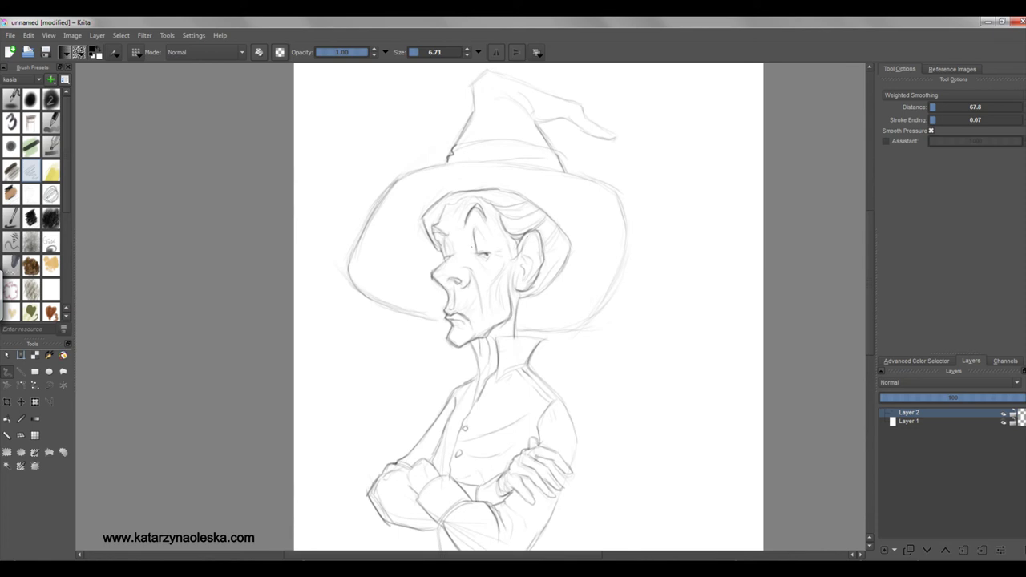
Step: Mirror the view and redraw the arm's left contour, lower sleeve edge and right torso line
scroll(528, 308, "down", 1)
key("m")
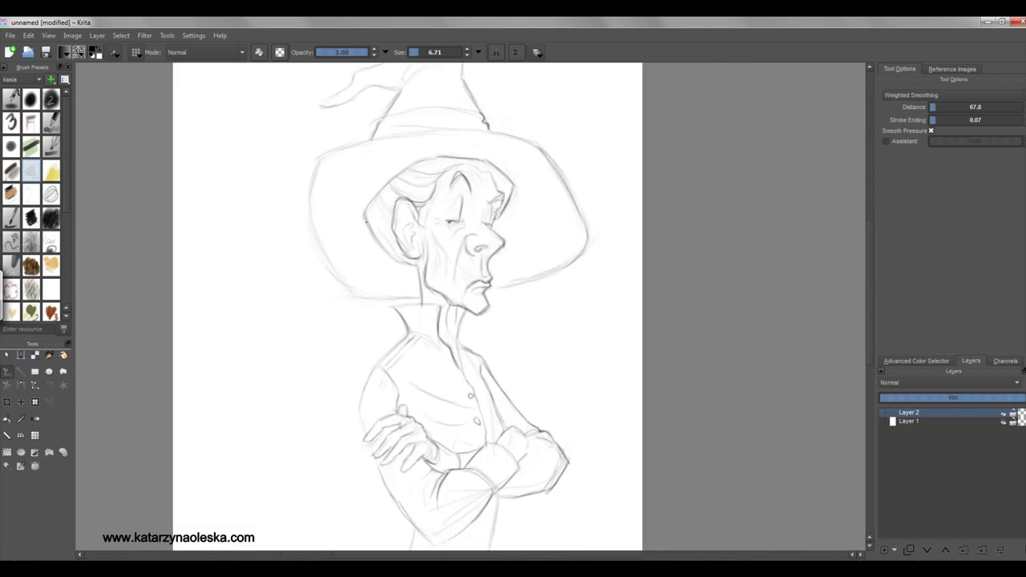
scroll(353, 281, "down", 2)
mouse_move(348, 332)
left_mouse_down()
mouse_move(423, 462)
mouse_move(485, 413)
left_mouse_up()
left_click_drag(469, 283, 495, 348)
left_click_drag(405, 444, 391, 494)
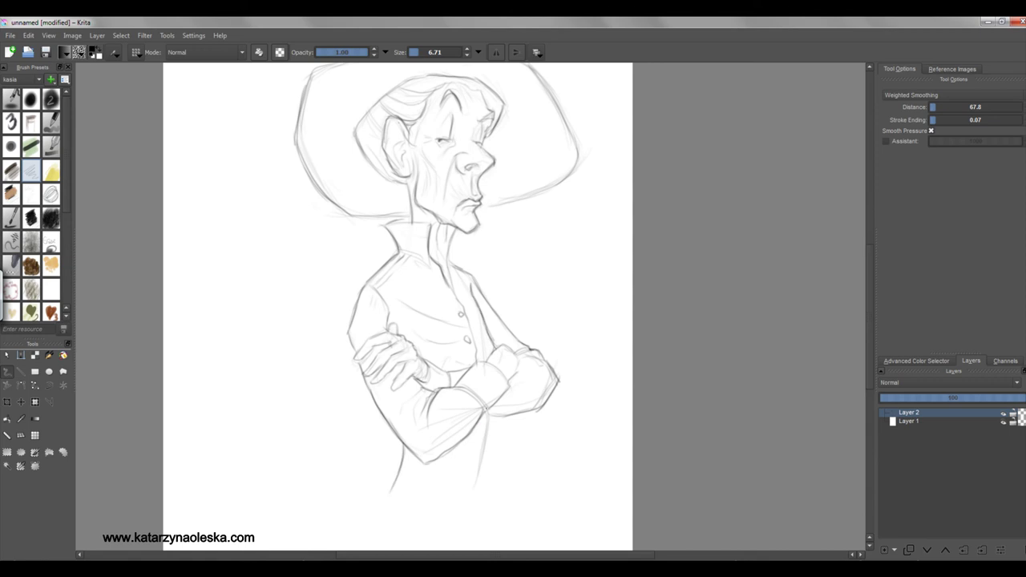
scroll(485, 413, "up", 3)
Step: Darken the hair, ear, eye, nose, eyebrow, cheek, jaw and collar lines
key("e")
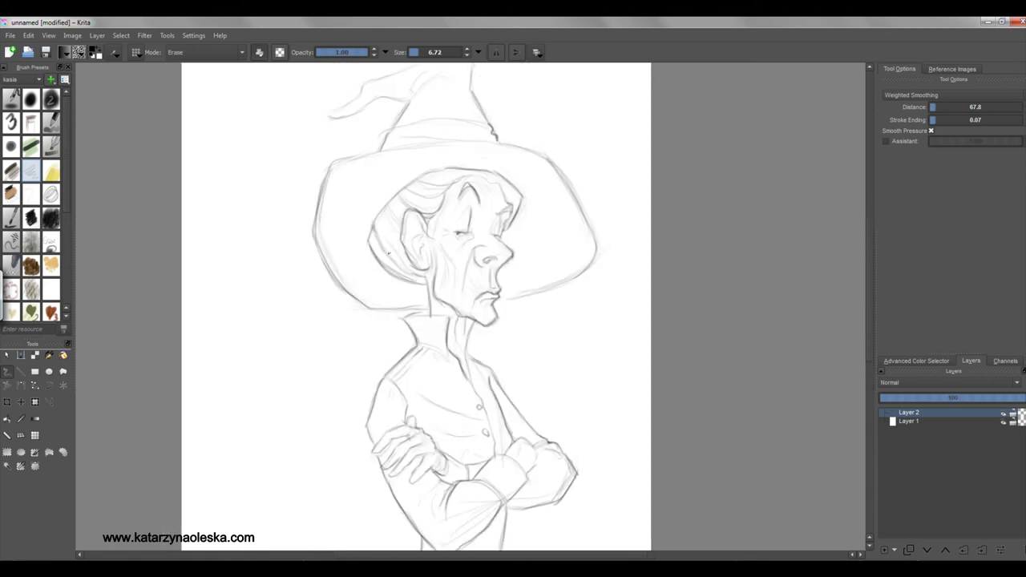
key("e")
mouse_move(393, 176)
left_mouse_down()
mouse_move(375, 238)
mouse_move(410, 247)
mouse_move(405, 229)
mouse_move(429, 236)
left_mouse_up()
left_click_drag(505, 219, 478, 277)
mouse_move(477, 207)
left_mouse_down()
mouse_move(474, 233)
mouse_move(454, 211)
mouse_move(431, 236)
left_mouse_up()
mouse_move(424, 273)
left_mouse_down()
mouse_move(428, 314)
mouse_move(471, 385)
left_mouse_up()
left_click_drag(446, 318, 406, 314)
Step: Darken the hat brim edges, pointed tip, crown outline and hat band
left_click_drag(494, 306, 590, 265)
mouse_move(337, 161)
left_mouse_down()
mouse_move(541, 148)
mouse_move(327, 273)
mouse_move(411, 308)
mouse_move(430, 356)
left_mouse_up()
left_click_drag(390, 116, 474, 84)
left_click_drag(471, 84, 487, 129)
left_click_drag(377, 119, 343, 151)
mouse_move(340, 153)
left_mouse_down()
mouse_move(424, 131)
mouse_move(467, 104)
left_mouse_up()
mouse_move(403, 167)
left_mouse_down()
mouse_move(486, 154)
mouse_move(342, 202)
left_mouse_up()
left_click_drag(341, 200, 339, 218)
Step: Strengthen the head's left contour, hair top, cheek, nose, chin and mouth lines
mouse_move(383, 271)
left_mouse_down()
mouse_move(402, 316)
mouse_move(441, 346)
left_mouse_up()
mouse_move(533, 237)
left_mouse_down()
mouse_move(497, 209)
mouse_move(452, 213)
left_mouse_up()
left_click_drag(451, 292, 445, 315)
left_click_drag(523, 271, 510, 324)
left_click_drag(481, 361, 496, 307)
left_click_drag(526, 274, 520, 300)
left_click_drag(465, 245, 460, 271)
mouse_move(460, 273)
left_mouse_down()
mouse_move(485, 297)
mouse_move(544, 233)
left_mouse_up()
Step: Darken the crossed-arm hand and fingers, and draw the right cuff seam and button
left_click_drag(516, 322, 492, 350)
mouse_move(530, 327)
left_mouse_down()
mouse_move(502, 345)
mouse_move(502, 359)
mouse_move(556, 377)
mouse_move(567, 367)
left_mouse_up()
left_click_drag(537, 310, 529, 321)
left_click_drag(559, 351, 566, 370)
left_click_drag(563, 348, 590, 376)
mouse_move(586, 357)
left_mouse_down()
mouse_move(618, 350)
mouse_move(608, 401)
left_mouse_up()
mouse_move(651, 346)
left_mouse_down()
mouse_move(656, 361)
mouse_move(656, 333)
mouse_move(683, 361)
left_mouse_up()
left_click_drag(657, 403, 603, 428)
Step: Add strokes along the shoulder, sleeve outline and chest folds
left_click_drag(523, 250, 489, 335)
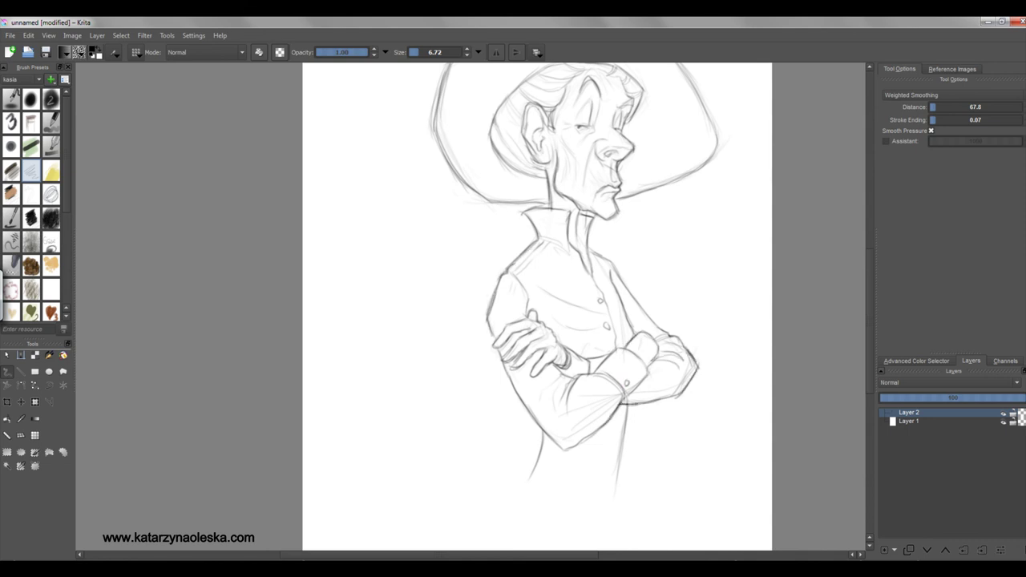
left_click_drag(561, 281, 542, 286)
left_click_drag(592, 263, 580, 287)
left_click_drag(503, 277, 492, 301)
mouse_move(534, 292)
left_mouse_down()
mouse_move(596, 322)
mouse_move(595, 351)
left_mouse_up()
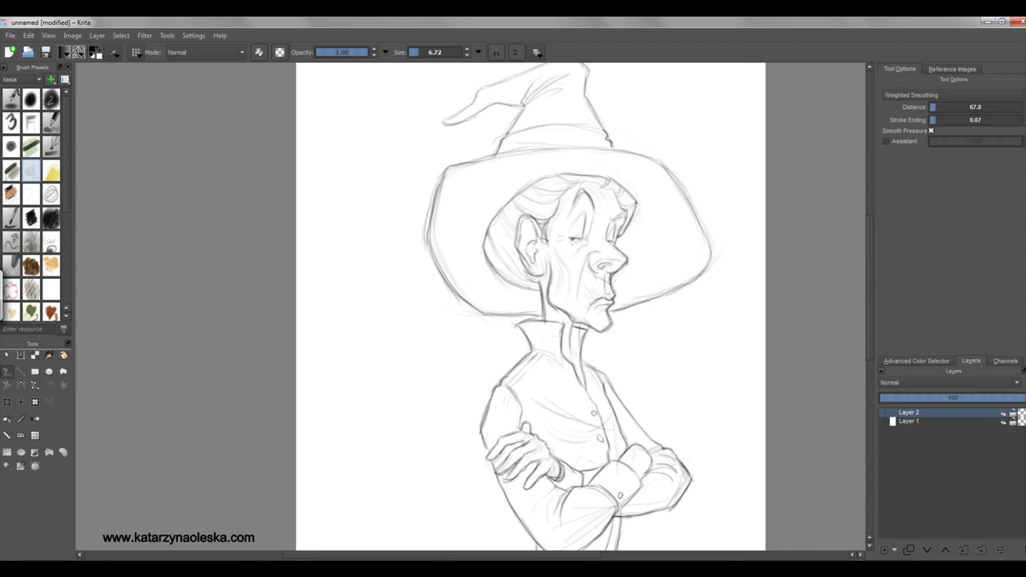
Step: Darken the back of the head and top brim edge, then mirror the view to check the drawing
left_click_drag(486, 246, 549, 175)
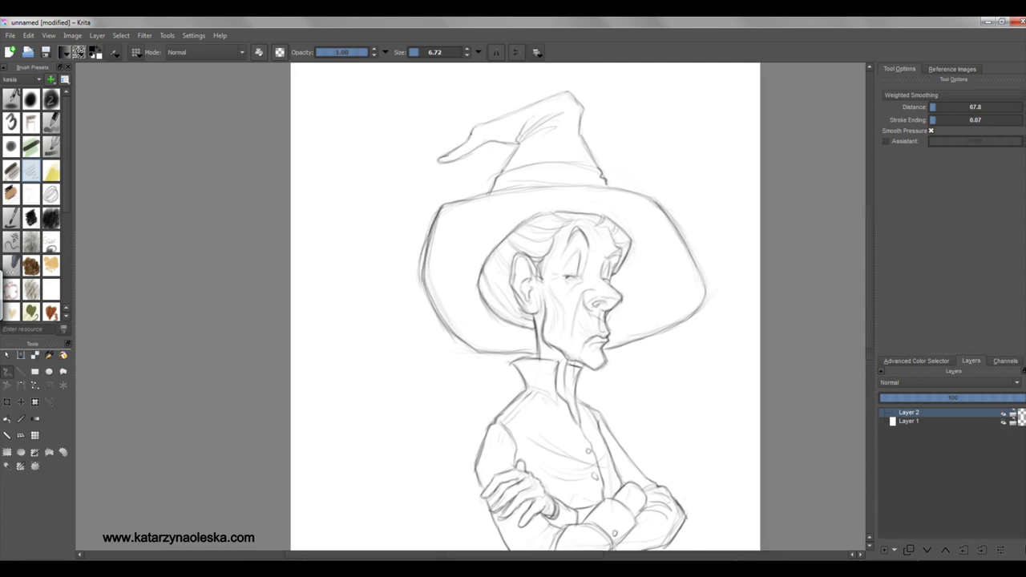
left_click_drag(590, 185, 658, 205)
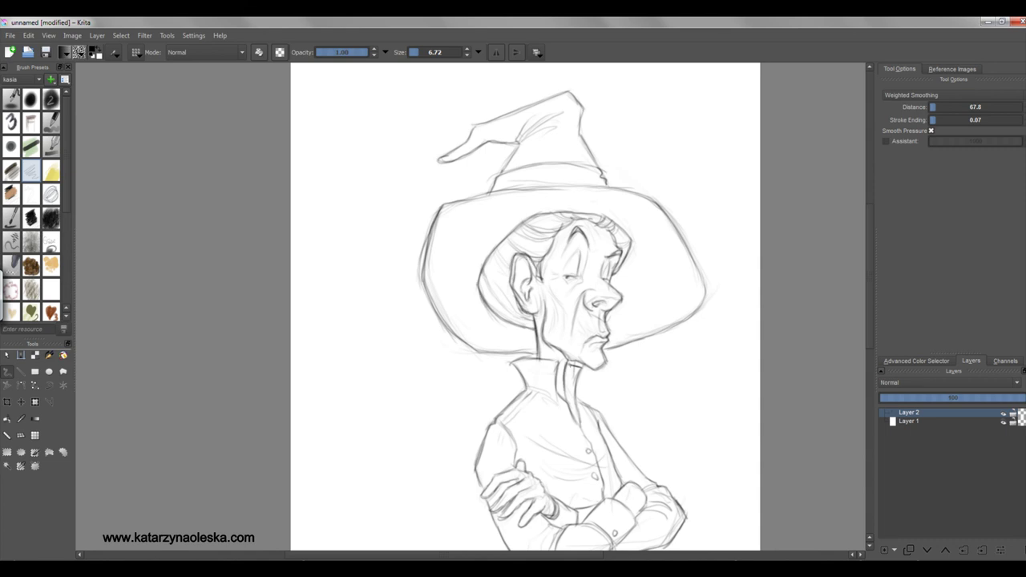
key("m")
left_click_drag(503, 291, 561, 259)
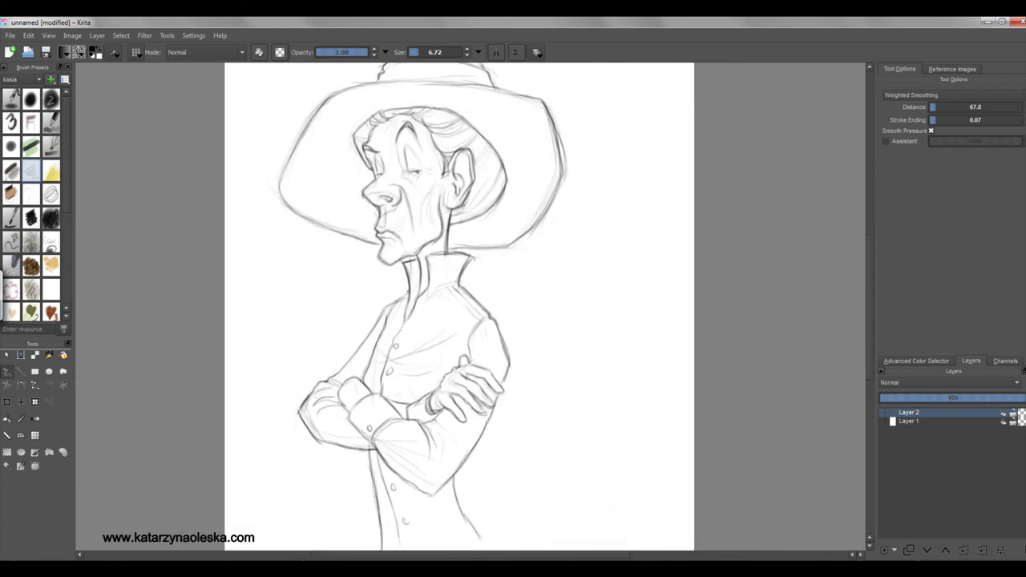
mouse_move(348, 303)
left_mouse_down()
mouse_move(350, 451)
mouse_move(352, 300)
left_mouse_up()
key("e")
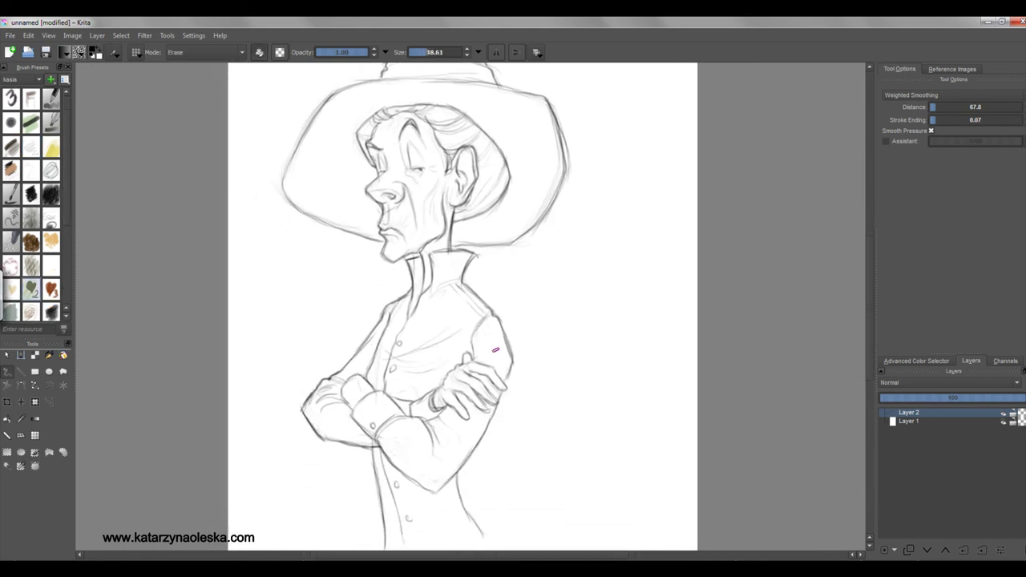
left_click_drag(499, 335, 528, 356)
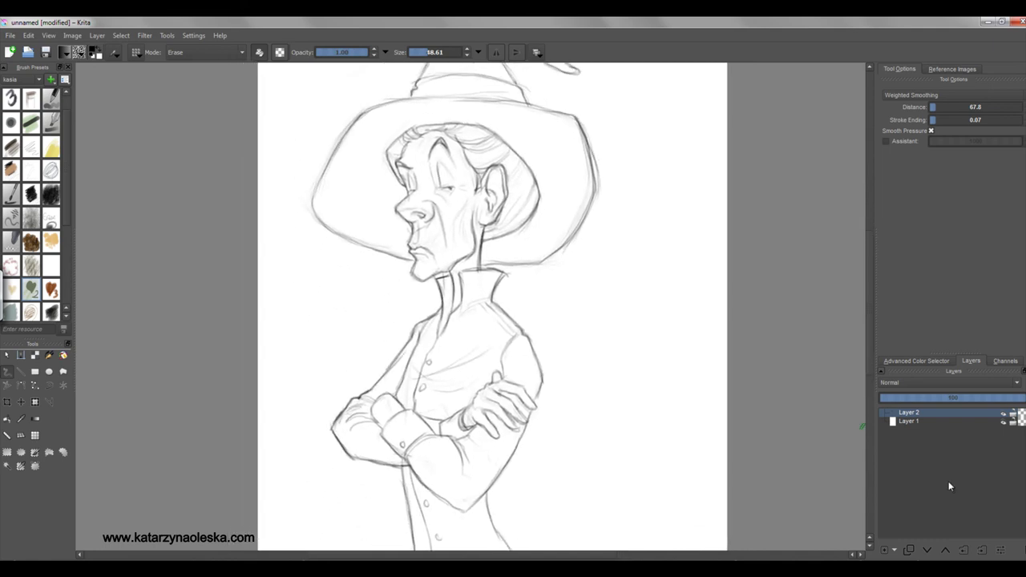
Step: Crop off the empty right side and save the sketch as babcia Weatherwax.psd
key("2")
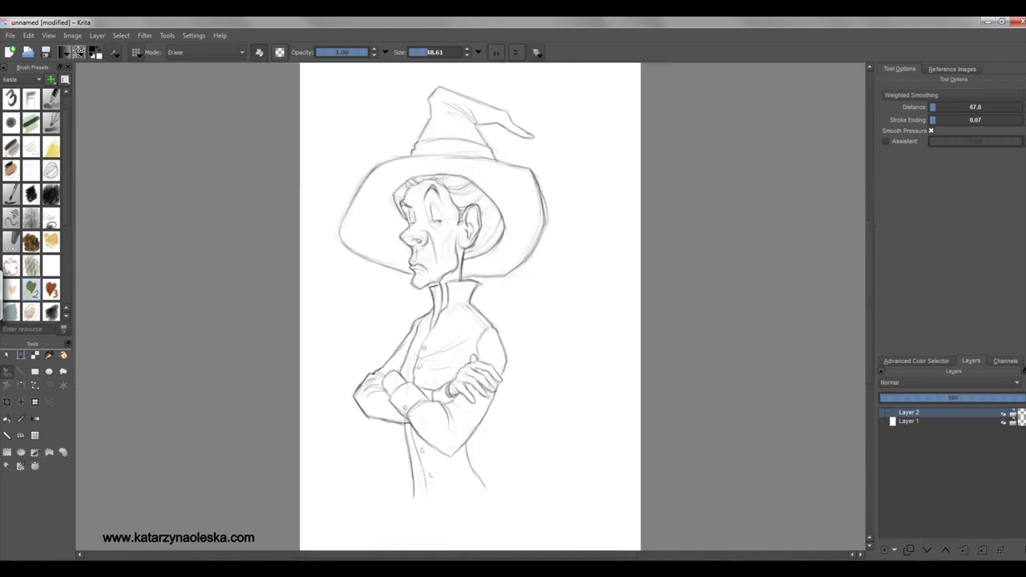
key("c")
left_click_drag(641, 305, 580, 305)
key("Return")
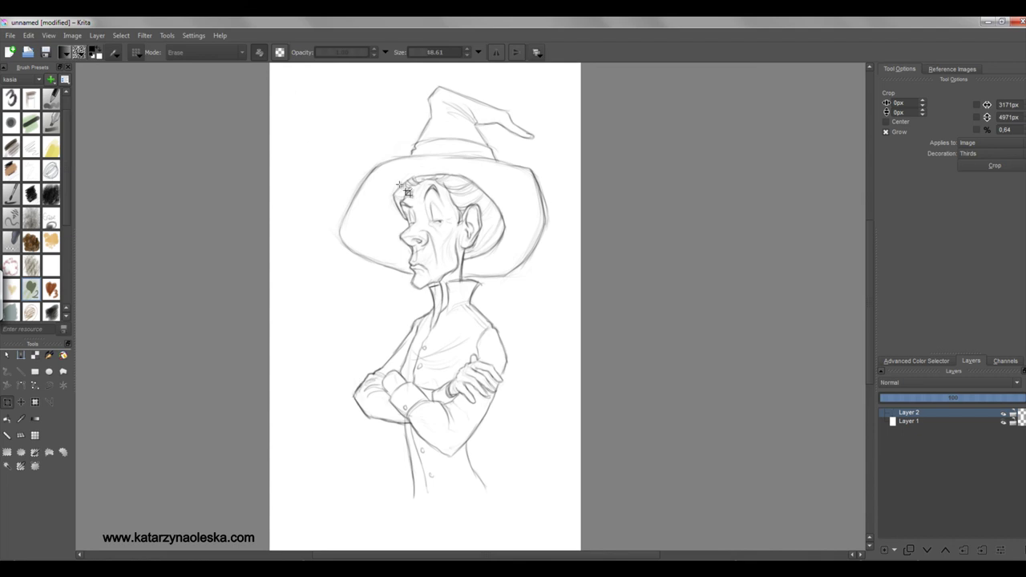
key("minus")
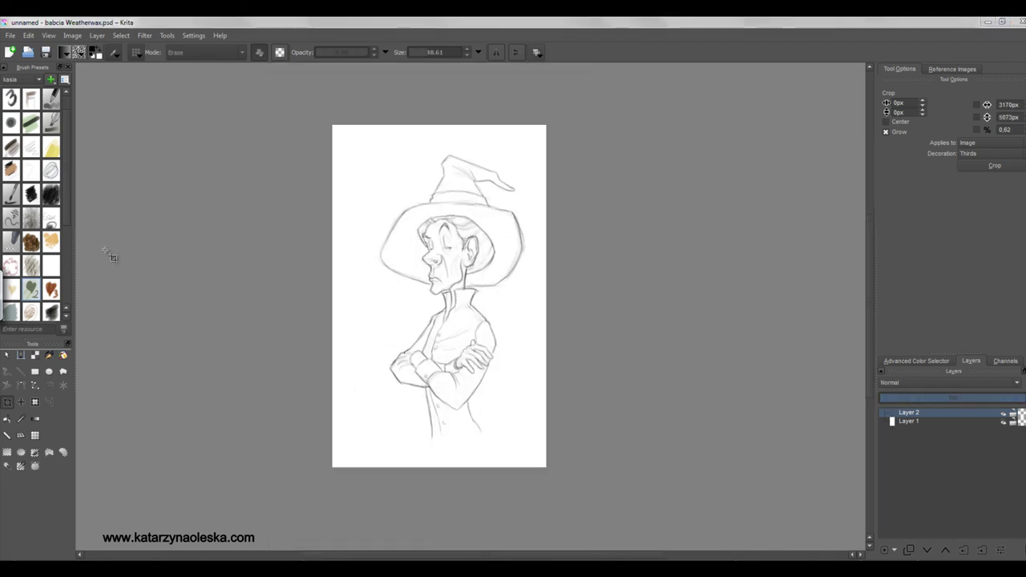
Step: Erase the doubled line on the right hat brim
key("b")
scroll(527, 277, "up", 5)
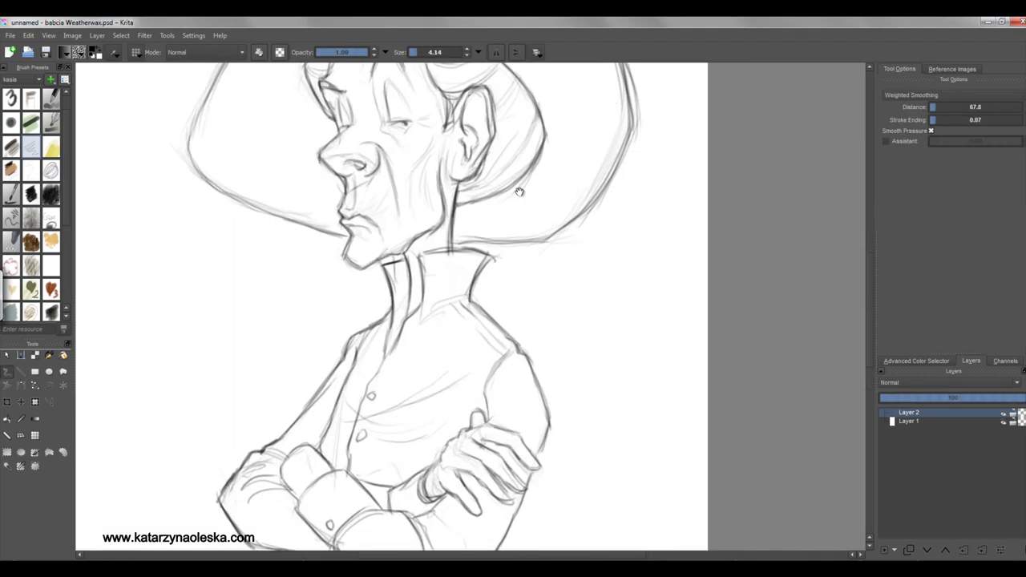
key("e")
left_click_drag(541, 238, 546, 254)
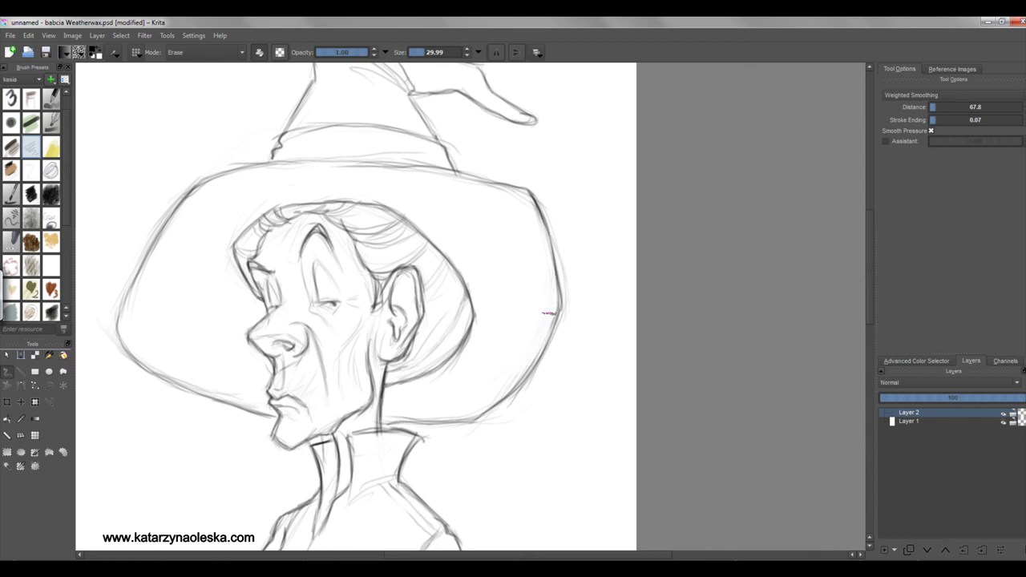
Step: Erase faint strokes outside the right brim and return to a thin drawing brush
left_click_drag(571, 269, 561, 317)
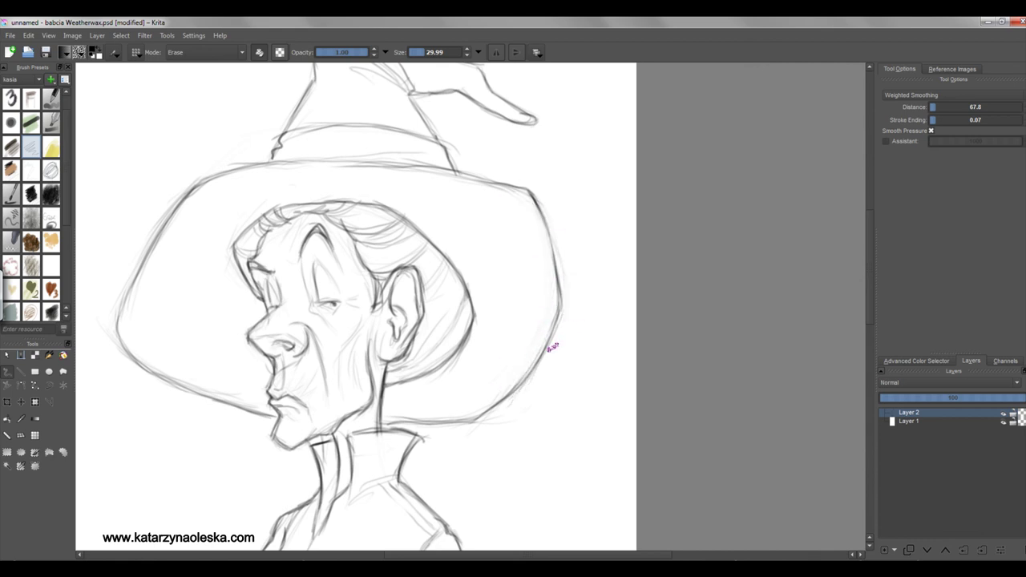
scroll(854, 439, "down", 5)
scroll(468, 315, "up", 4)
key("e")
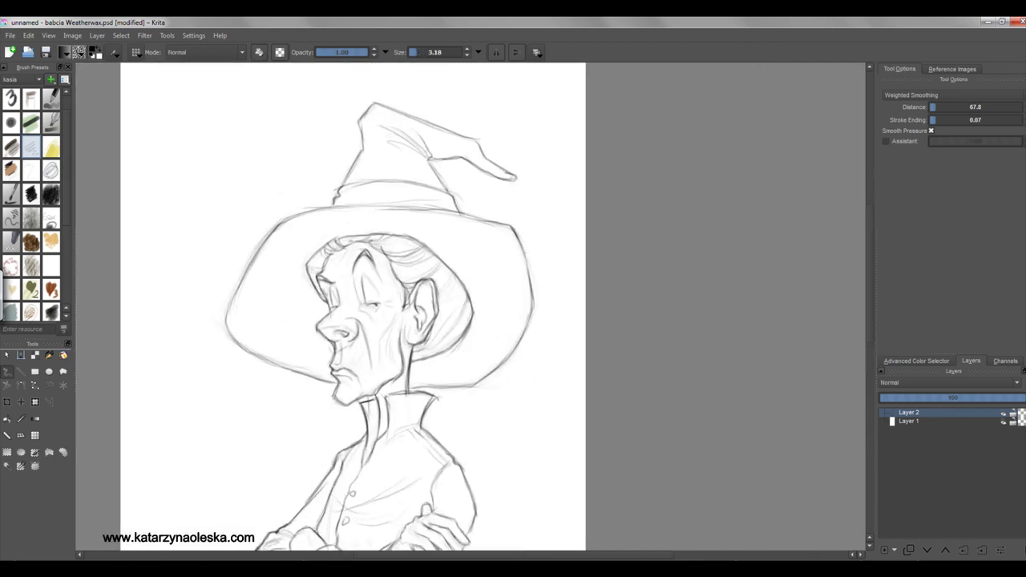
Step: Set the zoom to Fit Page to view the whole sketch
scroll(353, 321, "down", 5)
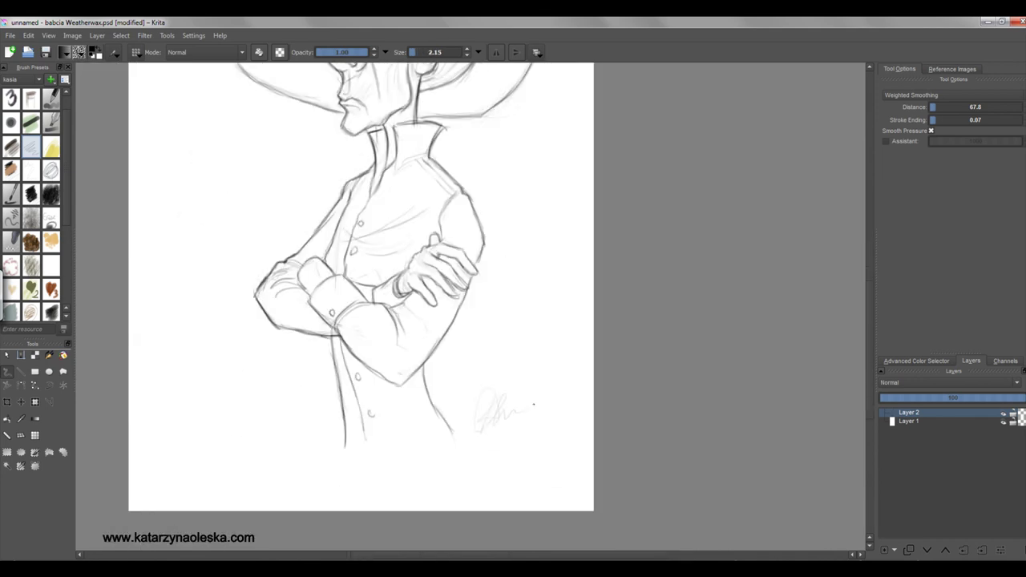
scroll(385, 320, "up", 5)
left_click(950, 558)
left_click(934, 460)
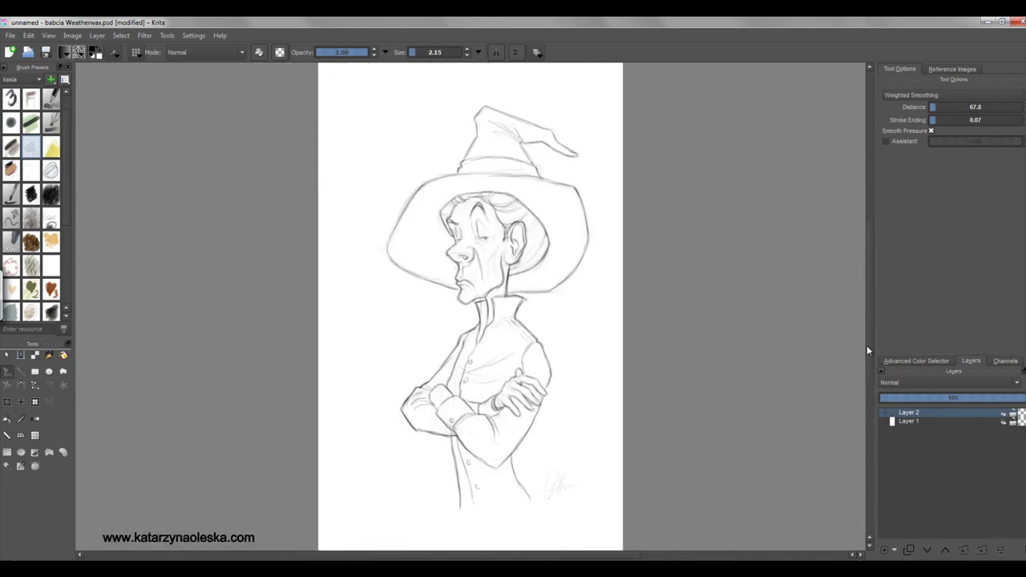